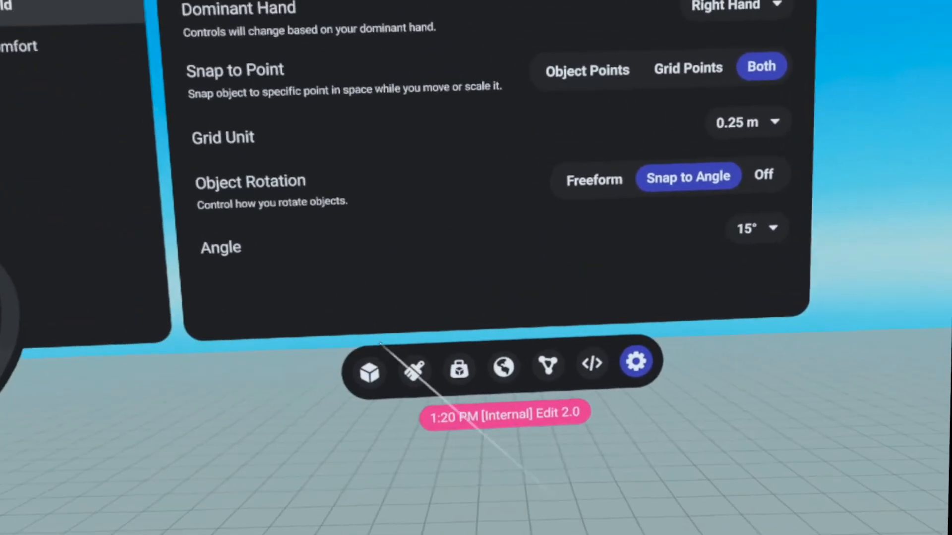
Place a cube from the Shapes library and stretch it into a wide, thin wall panel
{"action": "left_click", "coordinate": [369, 372]}
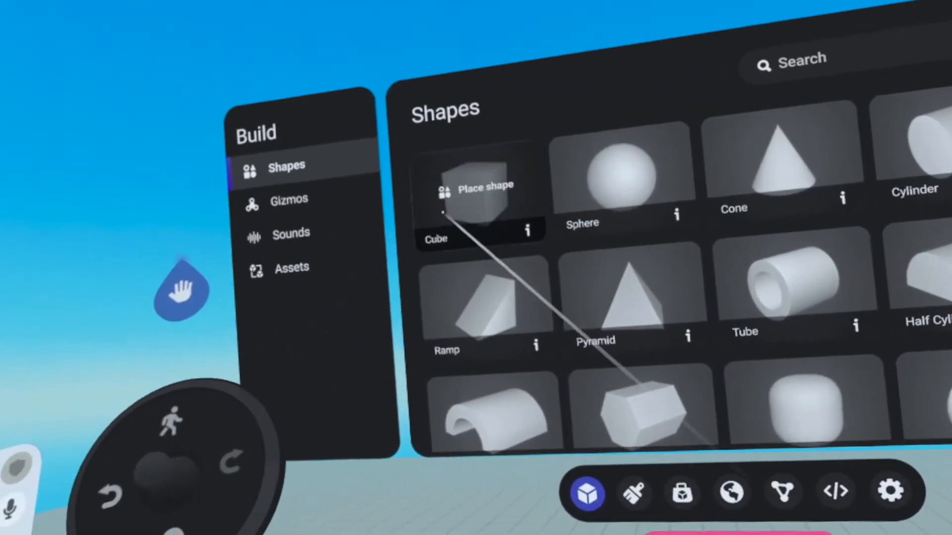
{"action": "left_click", "coordinate": [473, 218]}
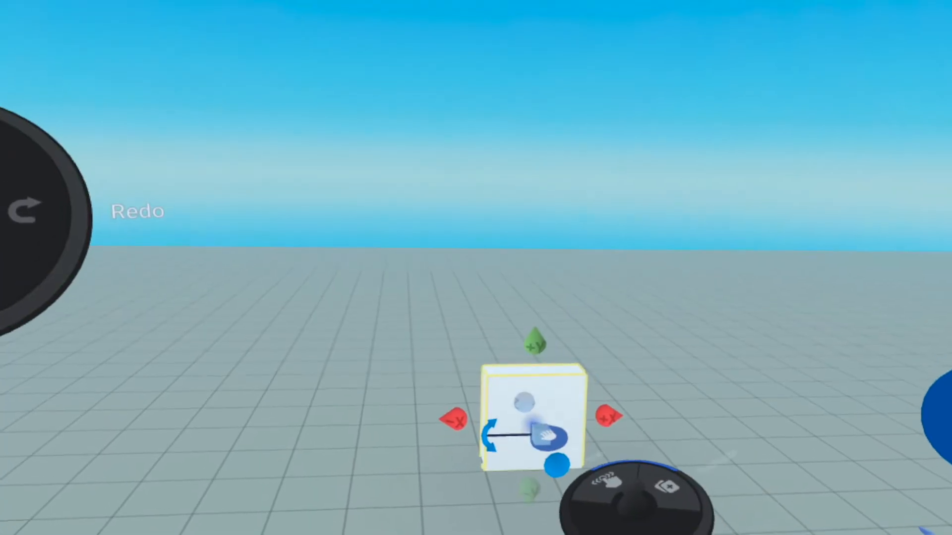
{"action": "mouse_move", "coordinate": [475, 380]}
{"action": "left_mouse_down"}
{"action": "mouse_move", "coordinate": [77, 431]}
{"action": "mouse_move", "coordinate": [30, 426]}
{"action": "left_mouse_up"}
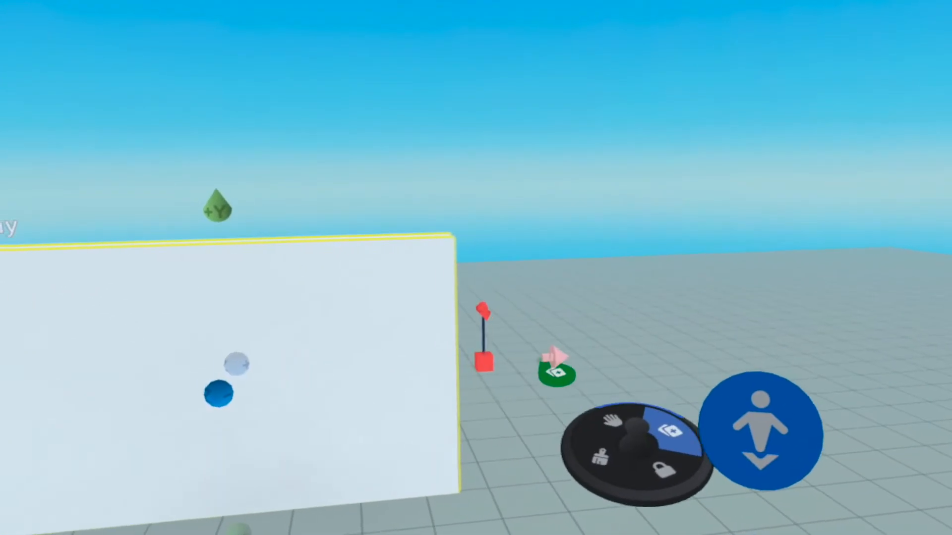
Duplicate the wall panel to leave a gap in the wall, and fit a narrower door panel between the two walls
{"action": "left_click_drag", "start_coordinate": [649, 348], "coordinate": [951, 317]}
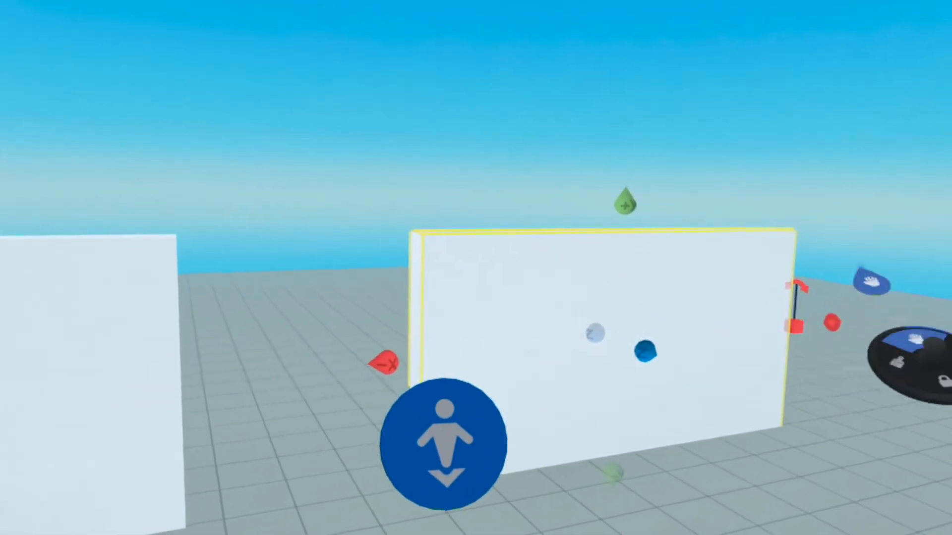
{"action": "left_click_drag", "start_coordinate": [783, 354], "coordinate": [661, 425]}
{"action": "left_click_drag", "start_coordinate": [543, 402], "coordinate": [554, 413]}
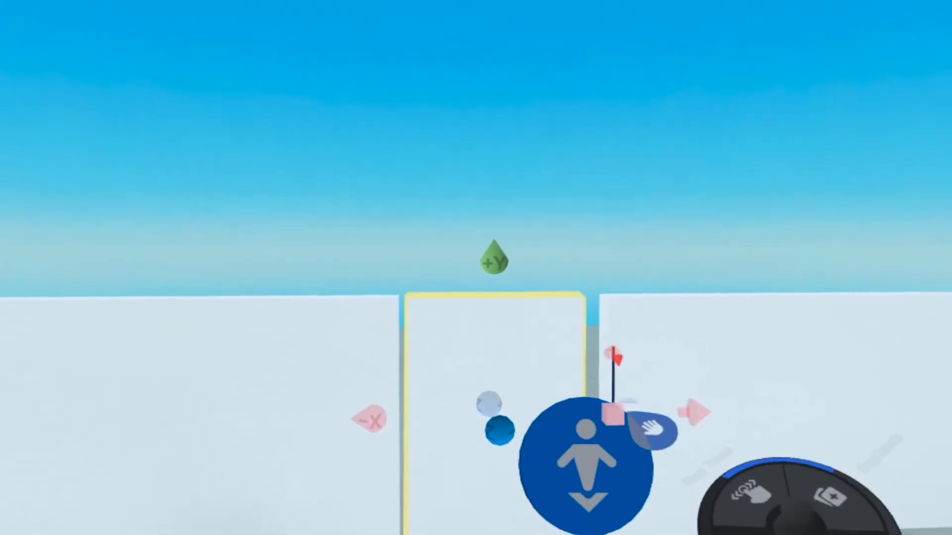
{"action": "middle_click_drag", "start_coordinate": [623, 353], "coordinate": [907, 124]}
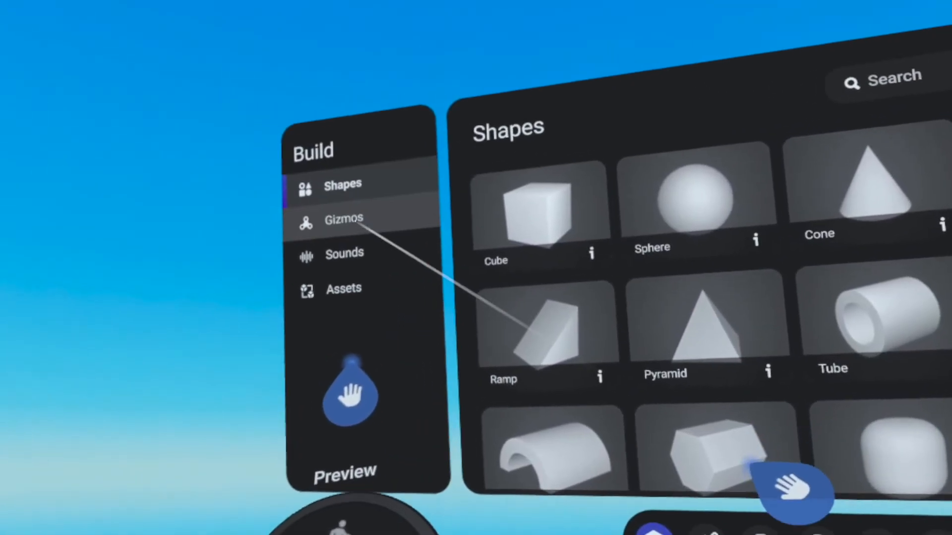
Place a Script gizmo in front of the wall panels near the door
{"action": "left_click", "coordinate": [347, 219]}
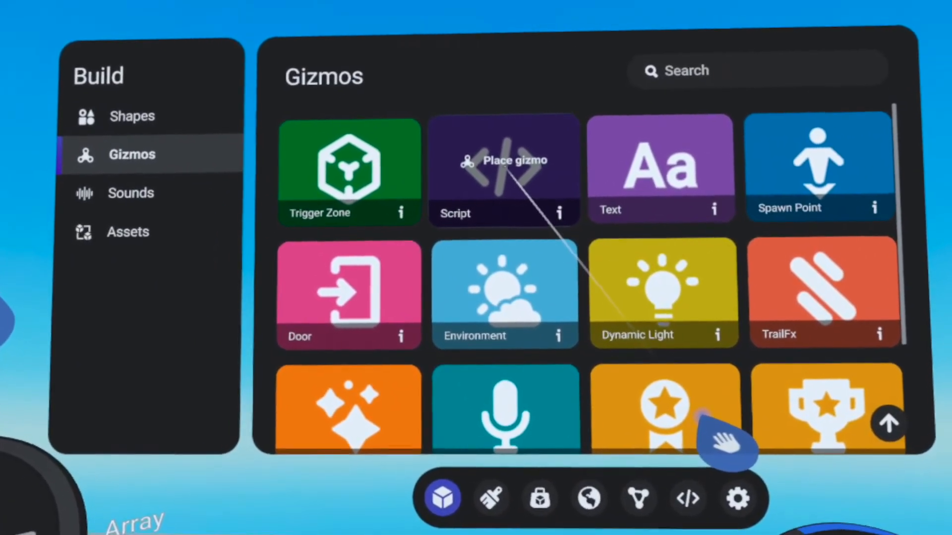
{"action": "left_click_drag", "start_coordinate": [702, 416], "coordinate": [551, 458]}
{"action": "key", "text": "Escape"}
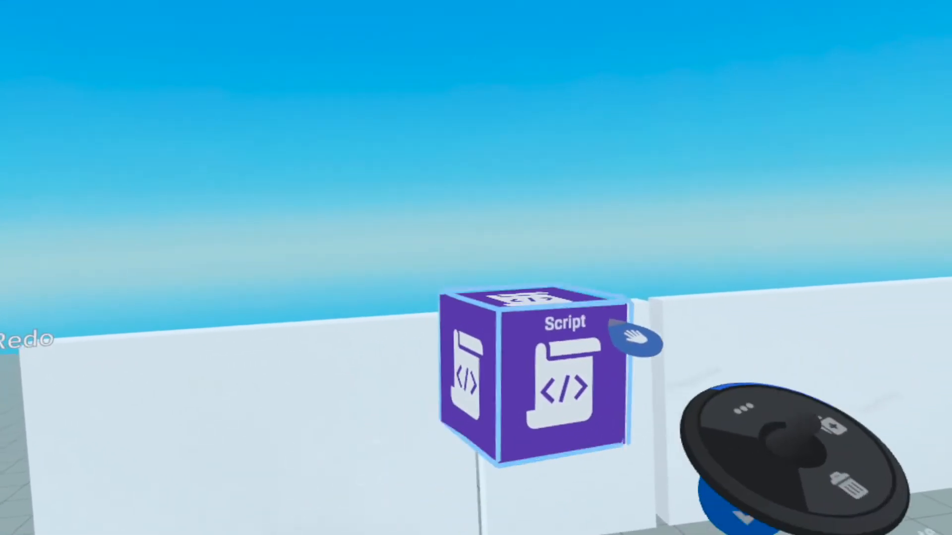
{"action": "left_click_drag", "start_coordinate": [772, 296], "coordinate": [823, 313]}
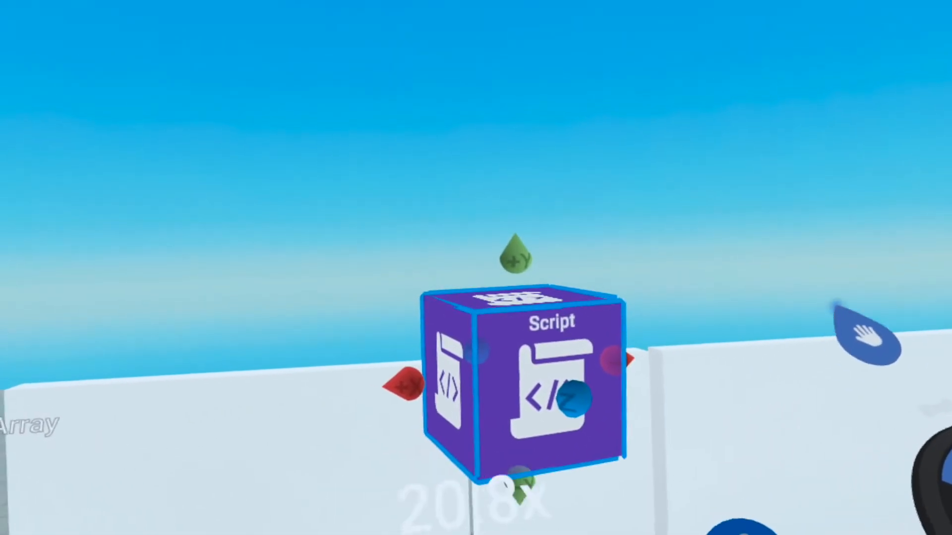
{"action": "left_click_drag", "start_coordinate": [749, 301], "coordinate": [597, 381]}
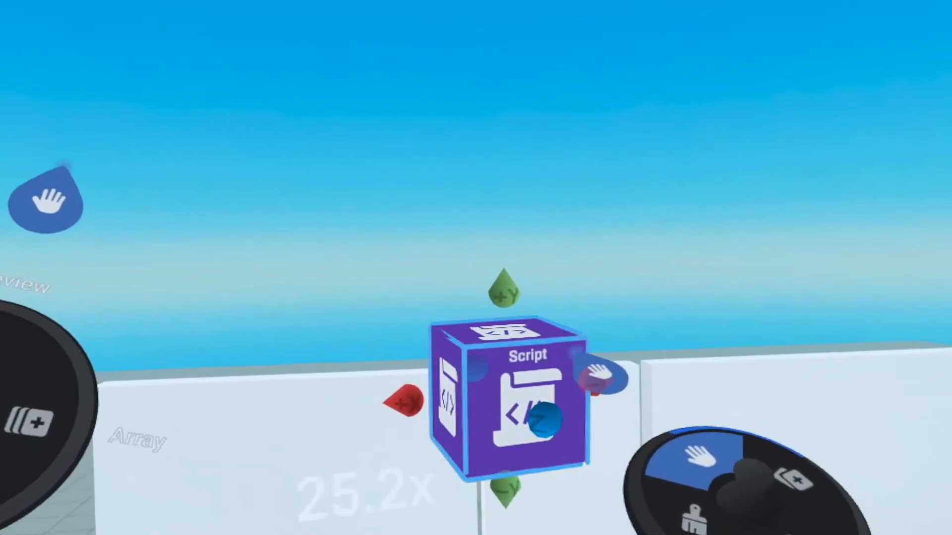
Open the script gizmo, rename it Door and close the script editor
{"action": "left_click", "coordinate": [536, 406]}
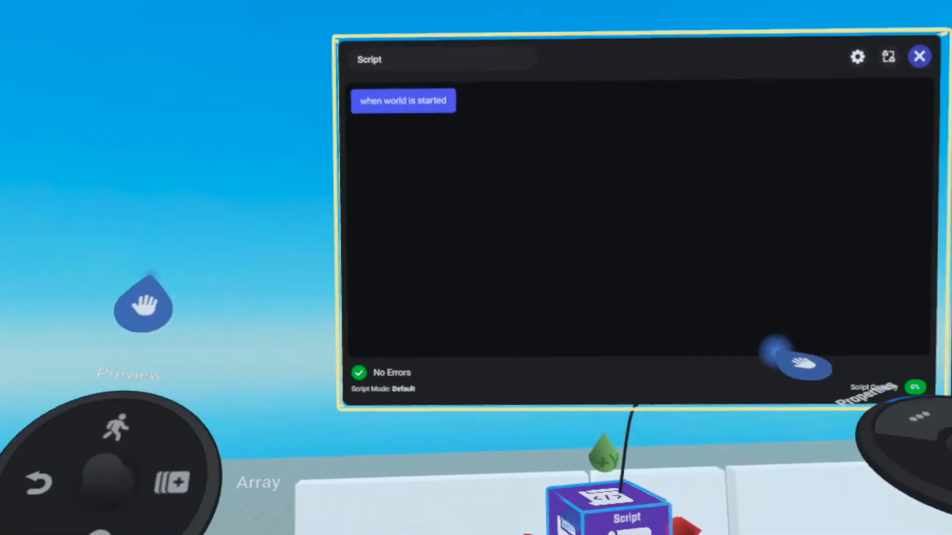
{"action": "left_click_drag", "start_coordinate": [775, 350], "coordinate": [748, 364]}
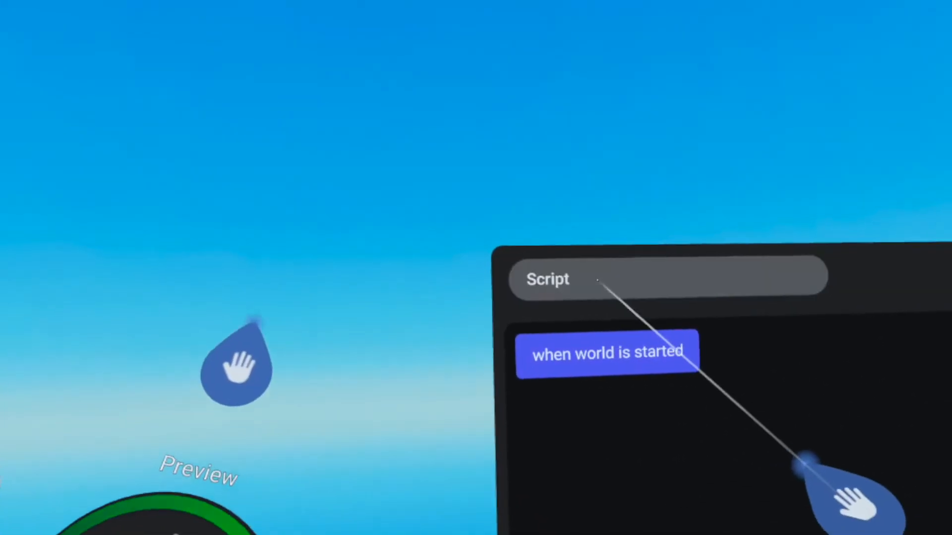
{"action": "left_click", "coordinate": [575, 301]}
{"action": "double_click", "coordinate": [575, 302]}
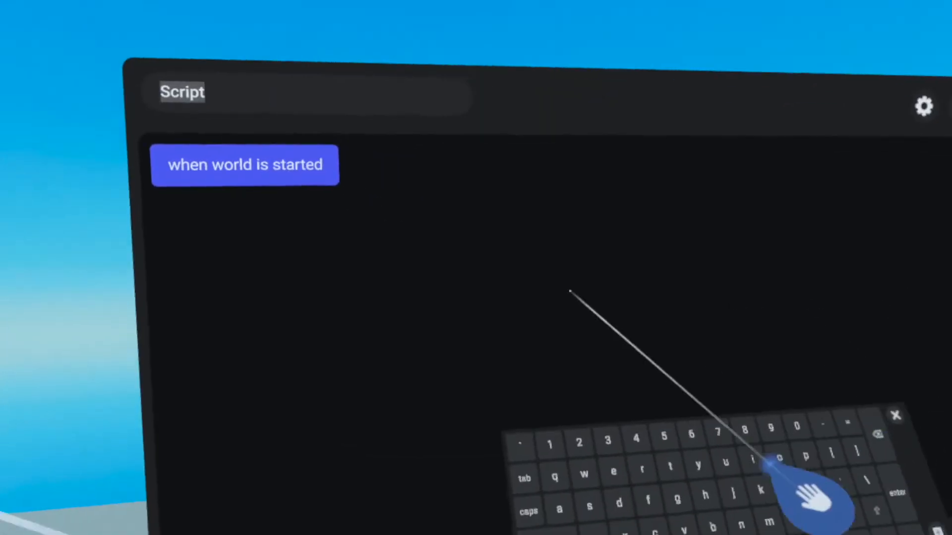
{"action": "type", "text": "Door"}
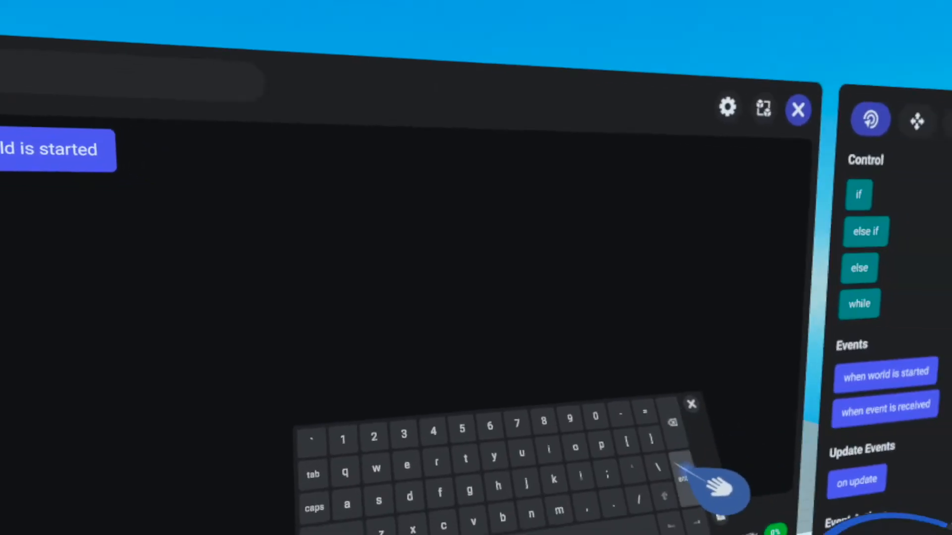
{"action": "key", "text": "Return"}
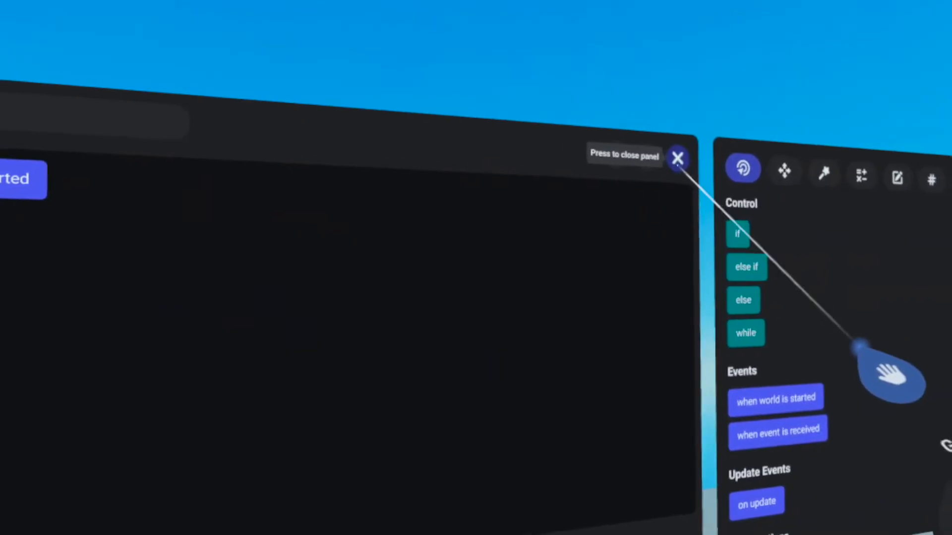
{"action": "left_click", "coordinate": [667, 161]}
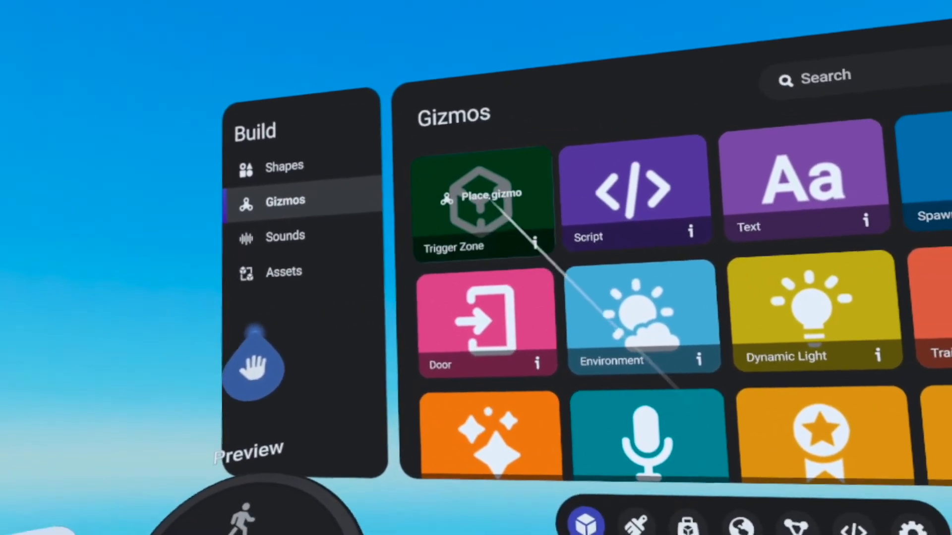
Place a Trigger Zone gizmo beside the Door script and enlarge it into a wide box in front of the door panel
{"action": "left_click", "coordinate": [491, 198]}
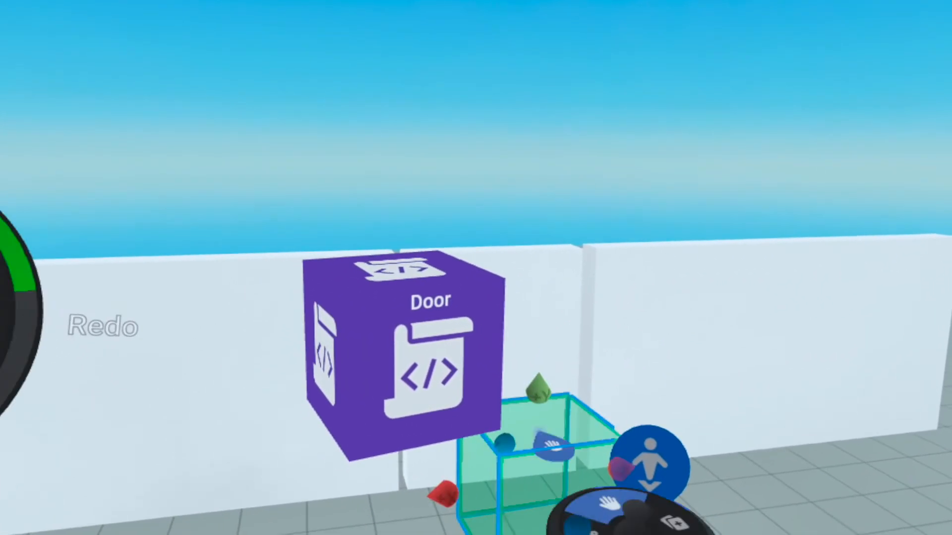
{"action": "left_click_drag", "start_coordinate": [752, 273], "coordinate": [787, 218]}
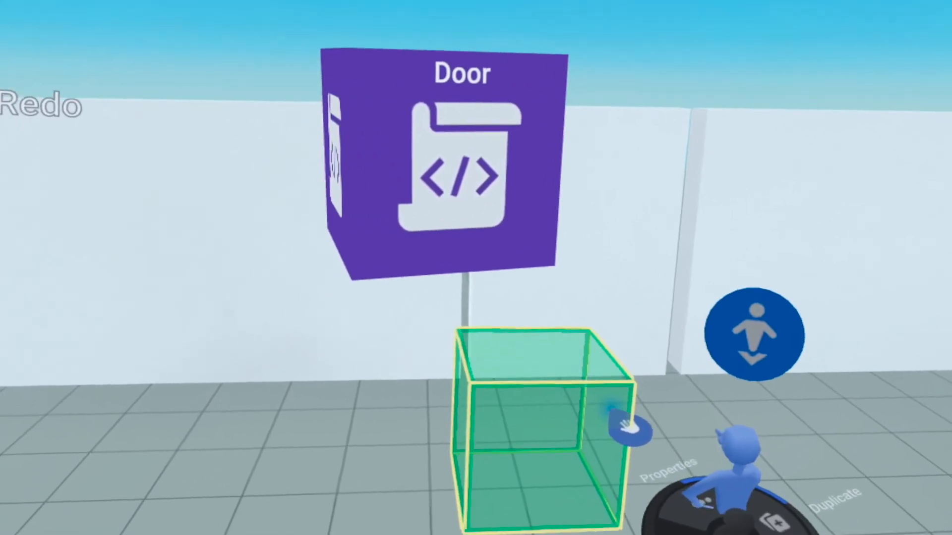
{"action": "left_click", "coordinate": [605, 432]}
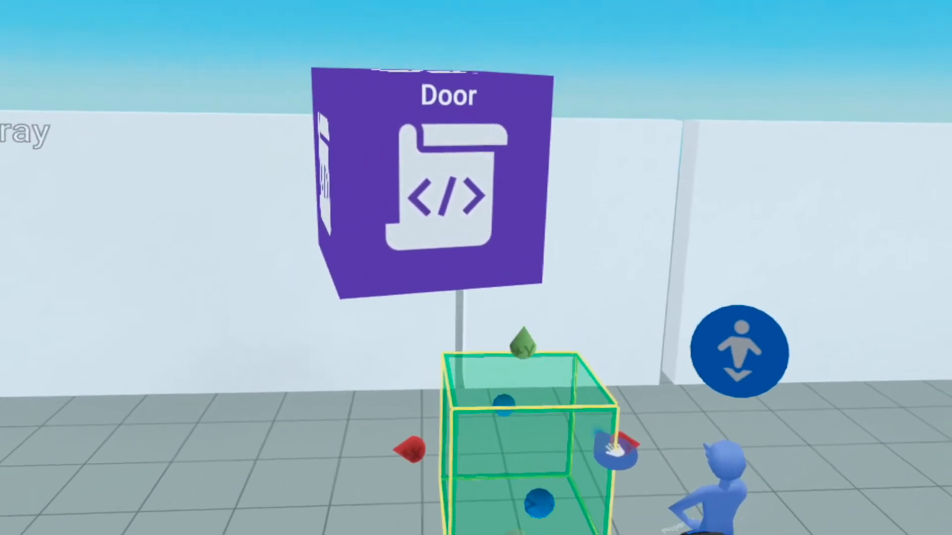
{"action": "left_click_drag", "start_coordinate": [597, 475], "coordinate": [686, 384]}
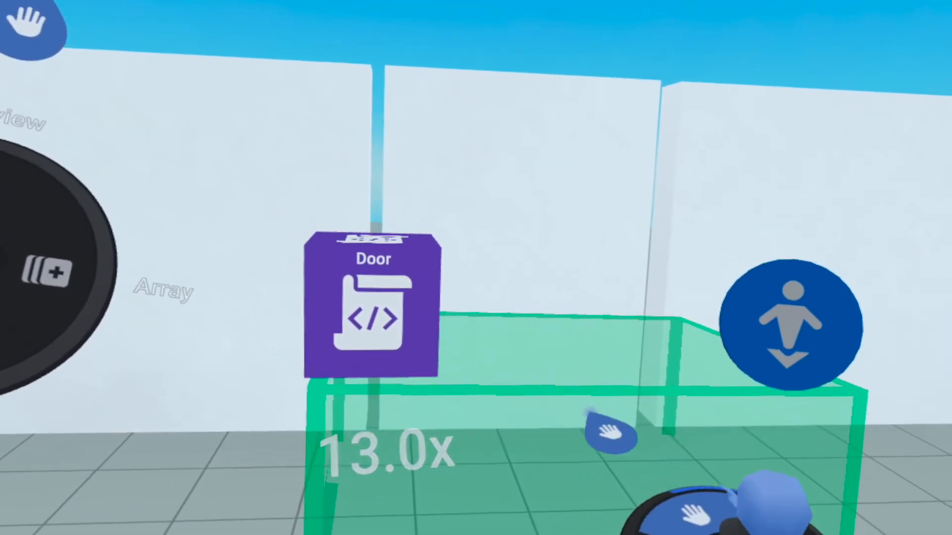
Attach the Door script to the trigger zone in its properties and close the properties
{"action": "left_click", "coordinate": [678, 475]}
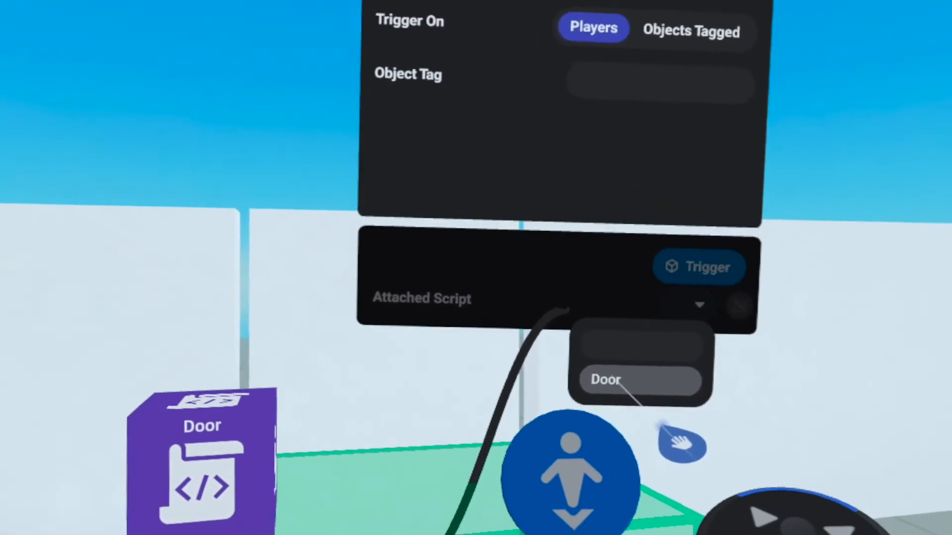
{"action": "left_click", "coordinate": [598, 380]}
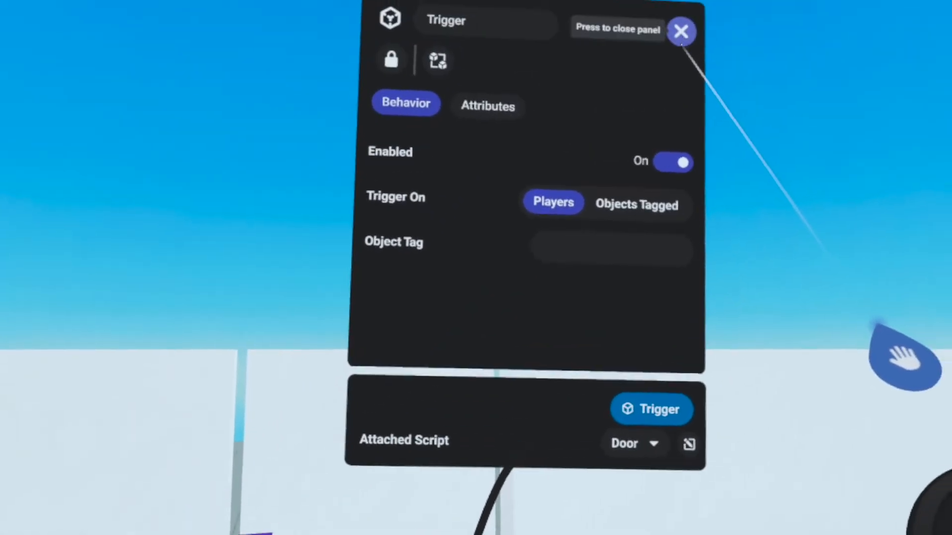
{"action": "left_click", "coordinate": [682, 30]}
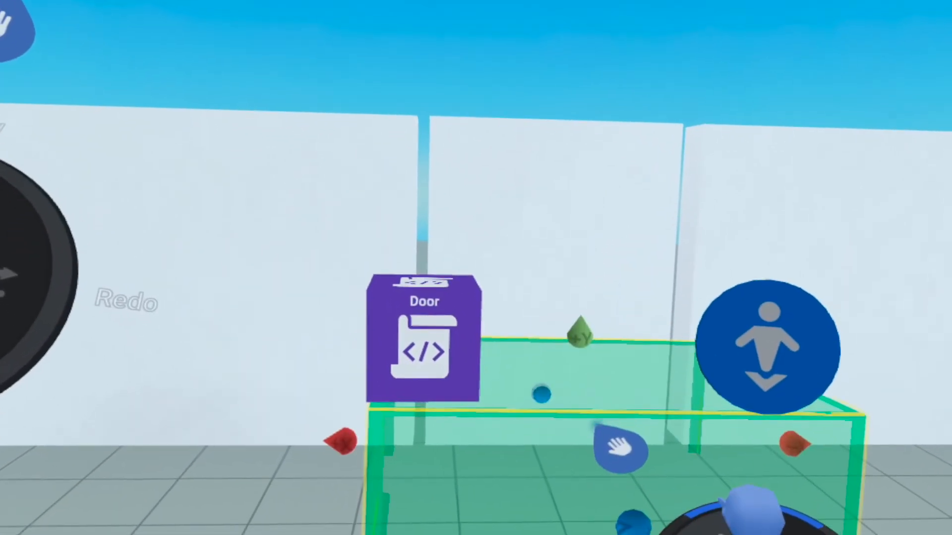
Open the Door script and add the "when trigger is entered by player" event
{"action": "left_click", "coordinate": [503, 316]}
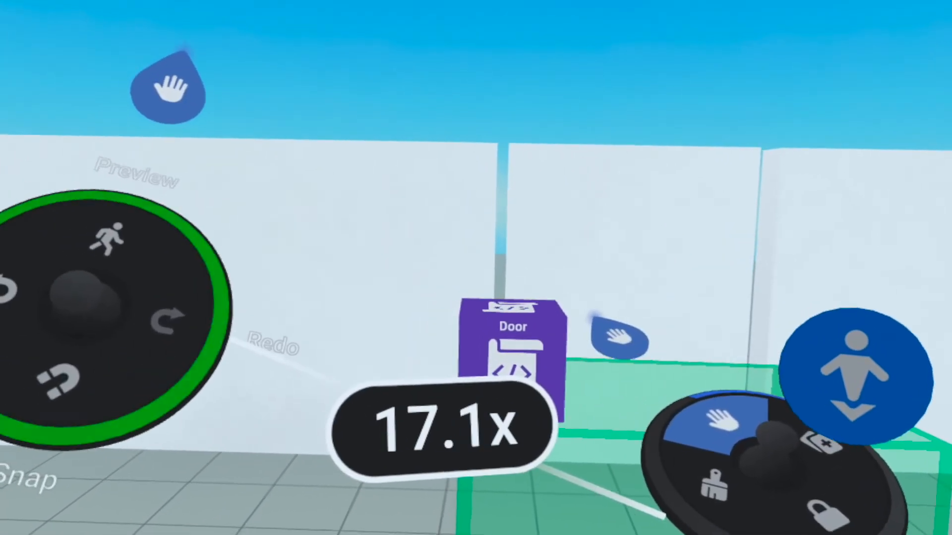
{"action": "left_click", "coordinate": [569, 344]}
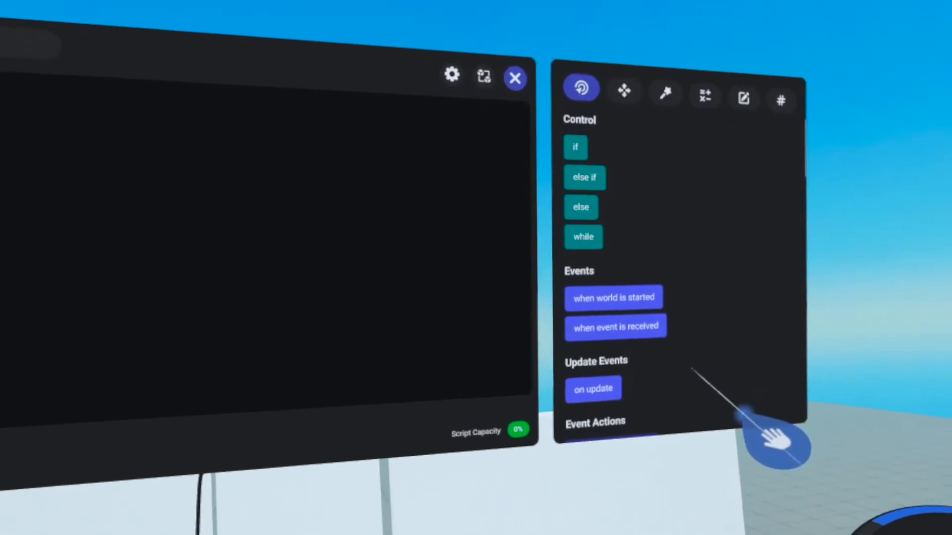
{"action": "left_click_drag", "start_coordinate": [686, 230], "coordinate": [695, 144]}
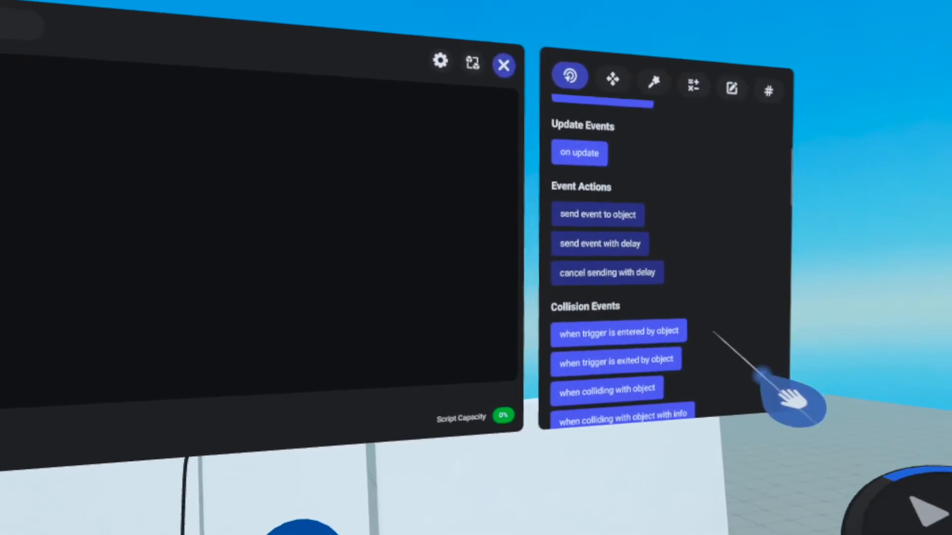
{"action": "left_click_drag", "start_coordinate": [716, 327], "coordinate": [696, 265]}
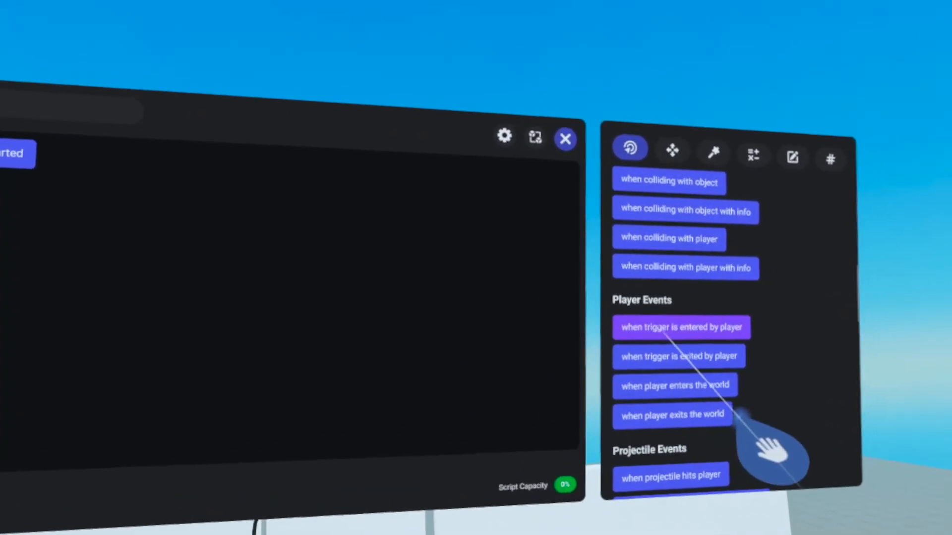
{"action": "left_click_drag", "start_coordinate": [614, 307], "coordinate": [556, 300]}
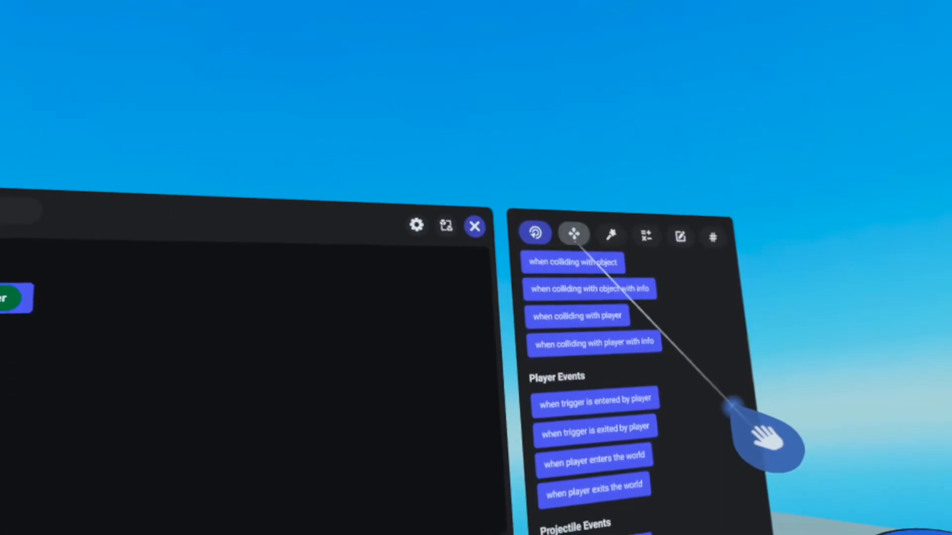
Add an object action block to the Door script and raise the script editor above the wall
{"action": "left_click", "coordinate": [574, 234]}
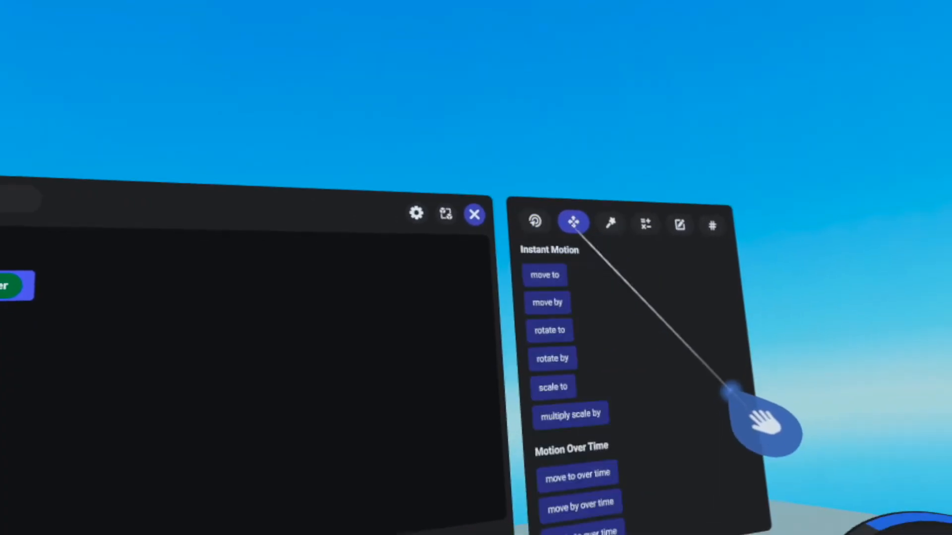
{"action": "mouse_move", "coordinate": [652, 415]}
{"action": "left_mouse_down"}
{"action": "mouse_move", "coordinate": [645, 248]}
{"action": "mouse_move", "coordinate": [654, 400]}
{"action": "left_mouse_up"}
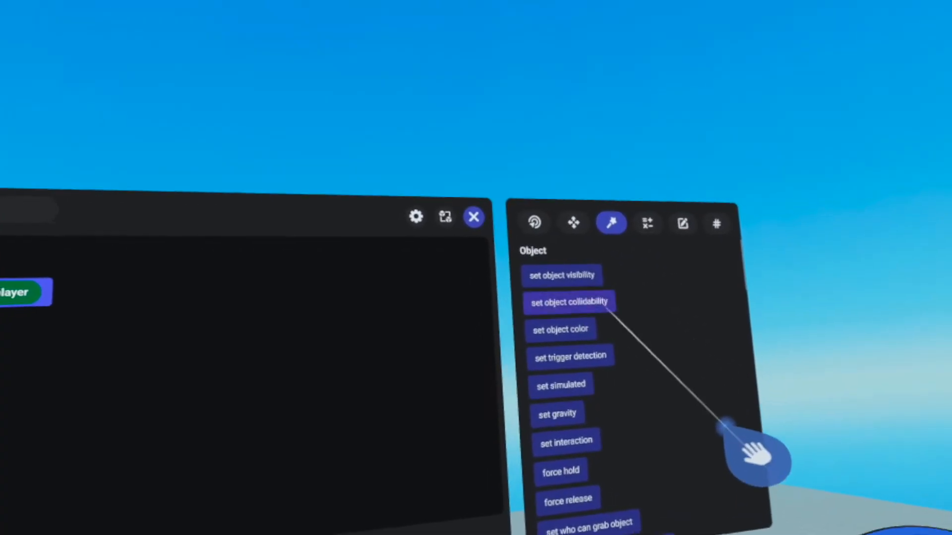
{"action": "left_click_drag", "start_coordinate": [575, 281], "coordinate": [576, 379]}
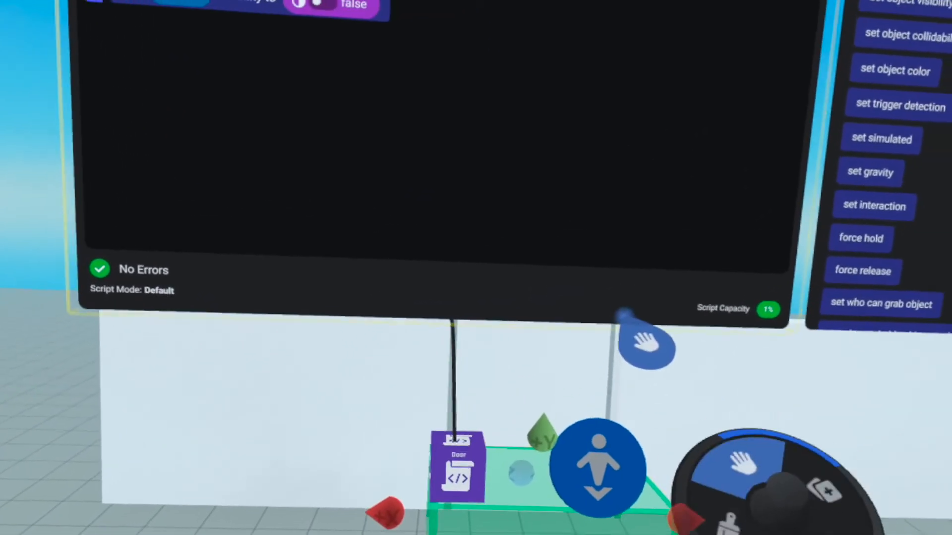
{"action": "left_click_drag", "start_coordinate": [624, 318], "coordinate": [639, 263]}
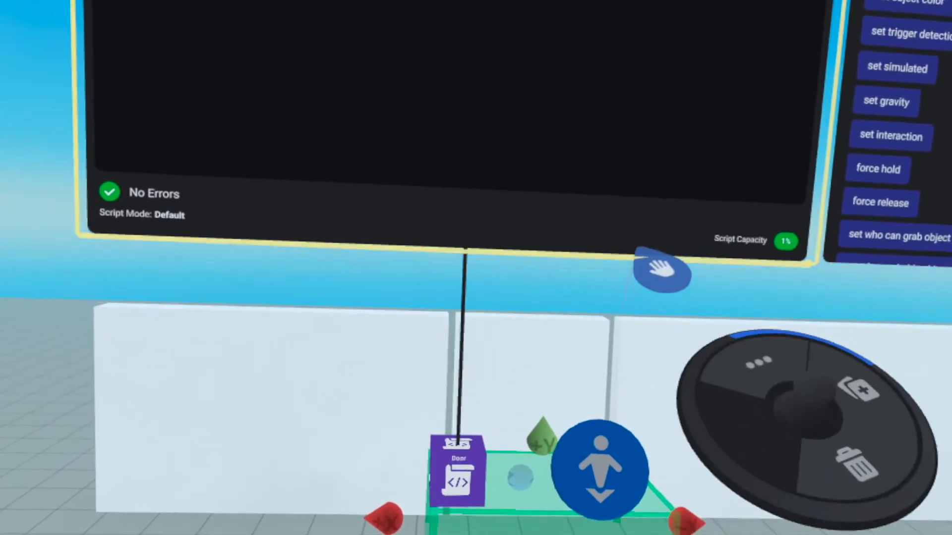
Create an Object variable named Door, use it as the target of the "set visibility to false" action, and close the script editor
{"action": "left_click", "coordinate": [571, 366]}
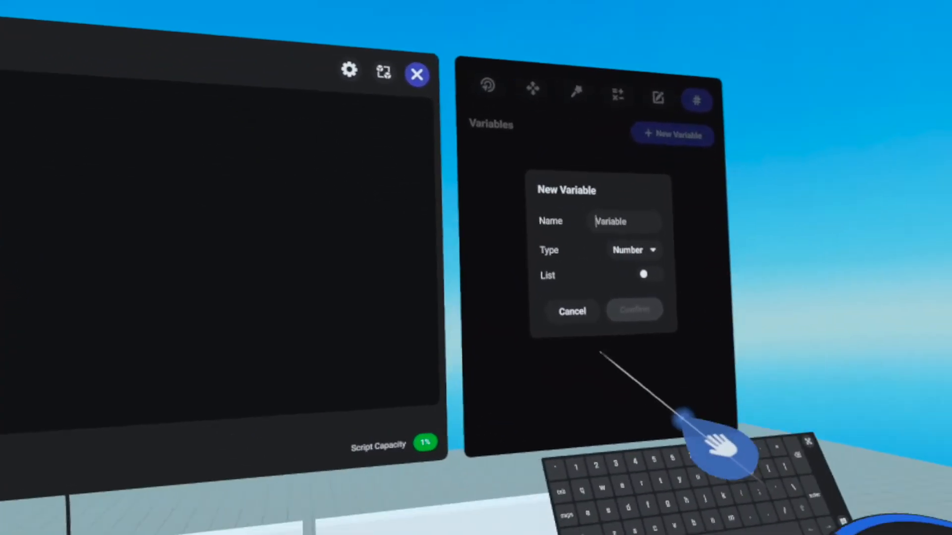
{"action": "type", "text": "Do"}
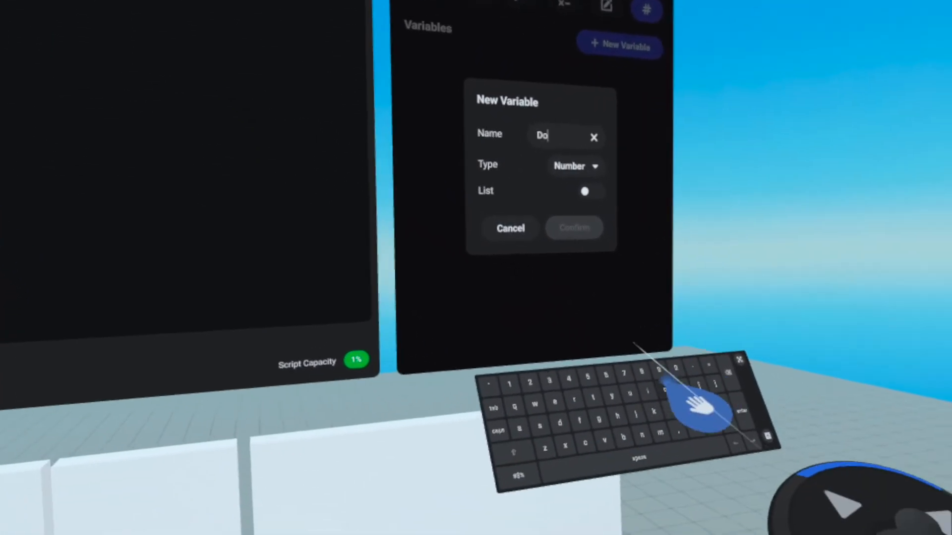
{"action": "type", "text": "or"}
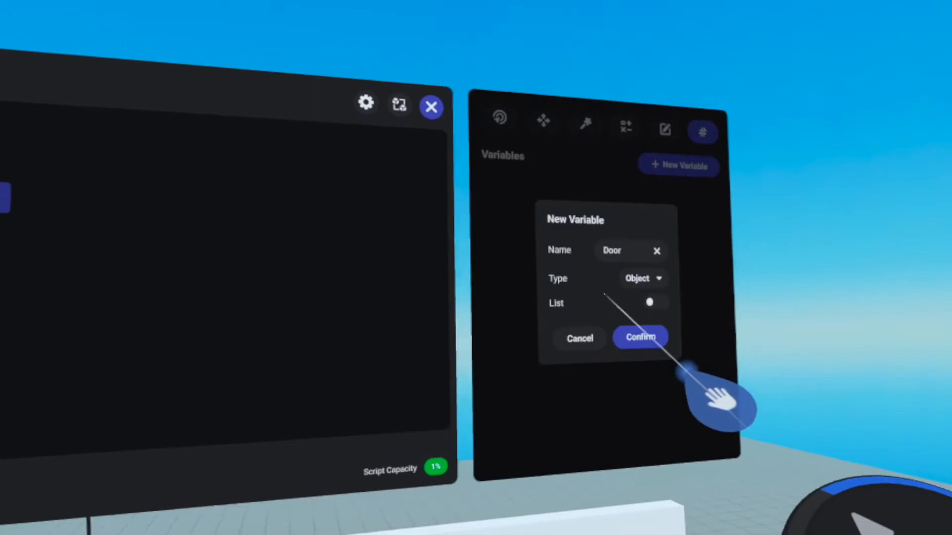
{"action": "left_click", "coordinate": [652, 321]}
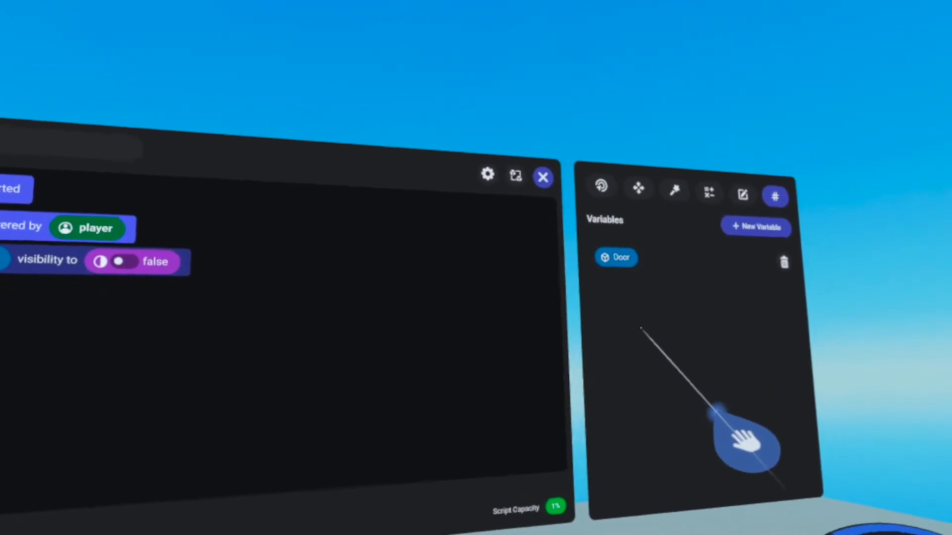
{"action": "left_click_drag", "start_coordinate": [619, 268], "coordinate": [668, 365]}
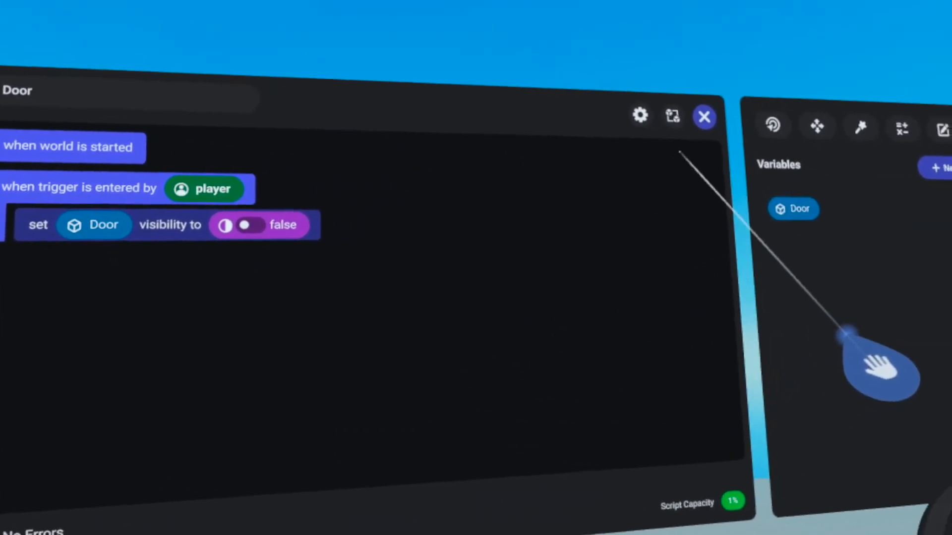
{"action": "left_click", "coordinate": [705, 118]}
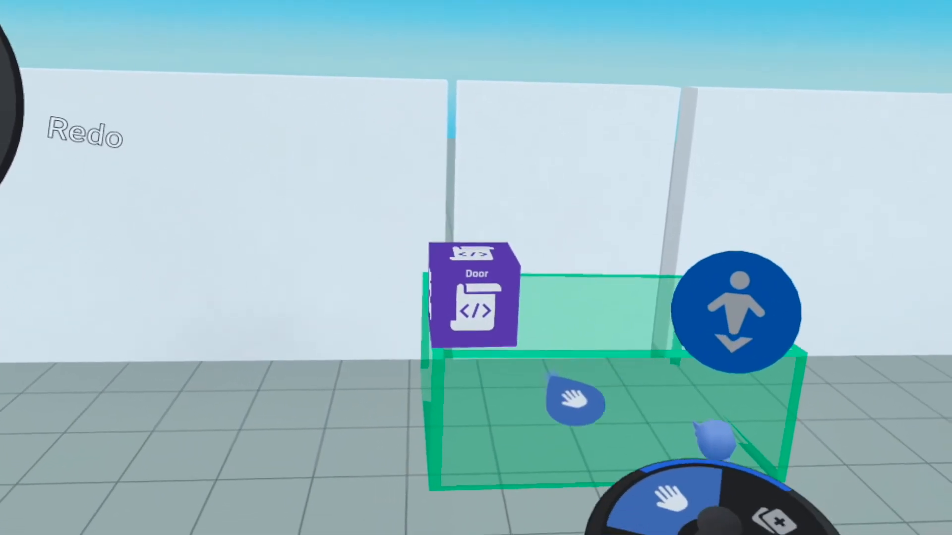
Open the properties of the trigger zone and of the door panel, arranging both side by side above the wall
{"action": "left_click", "coordinate": [534, 396]}
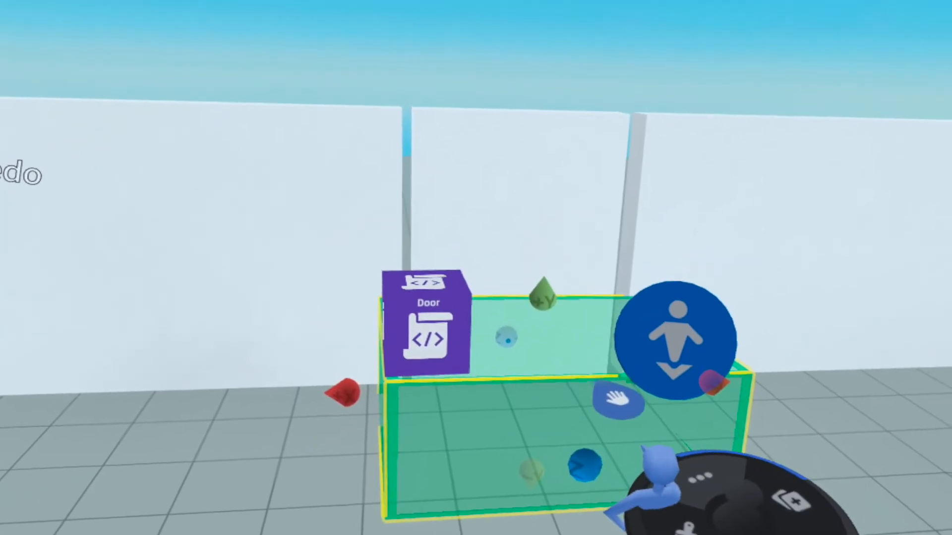
{"action": "left_click", "coordinate": [690, 491]}
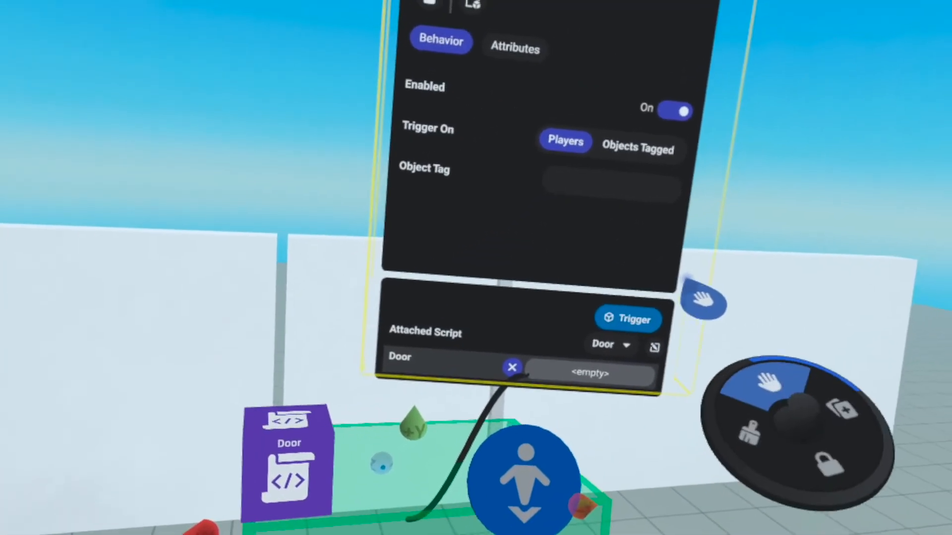
{"action": "left_click_drag", "start_coordinate": [704, 299], "coordinate": [838, 205]}
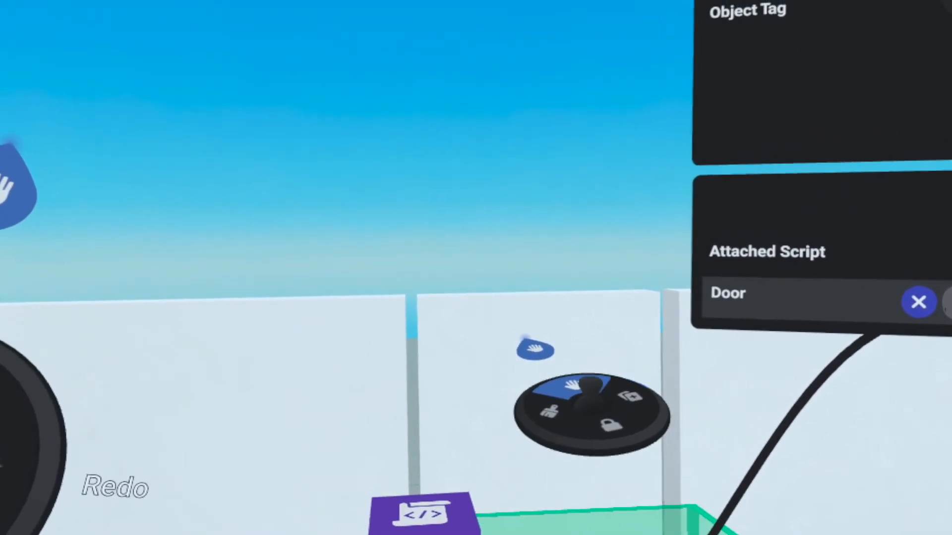
{"action": "left_click", "coordinate": [534, 357]}
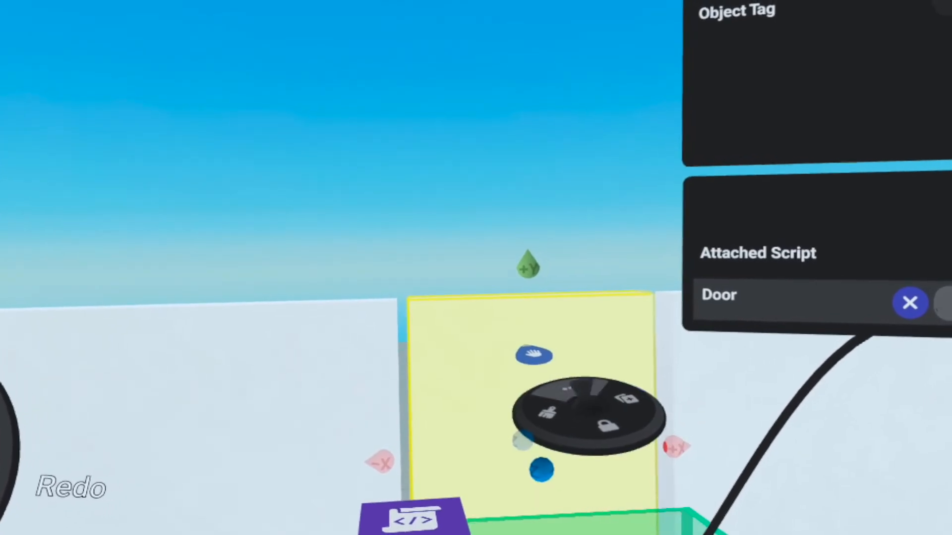
{"action": "left_click", "coordinate": [535, 354]}
{"action": "left_click_drag", "start_coordinate": [575, 259], "coordinate": [359, 57]}
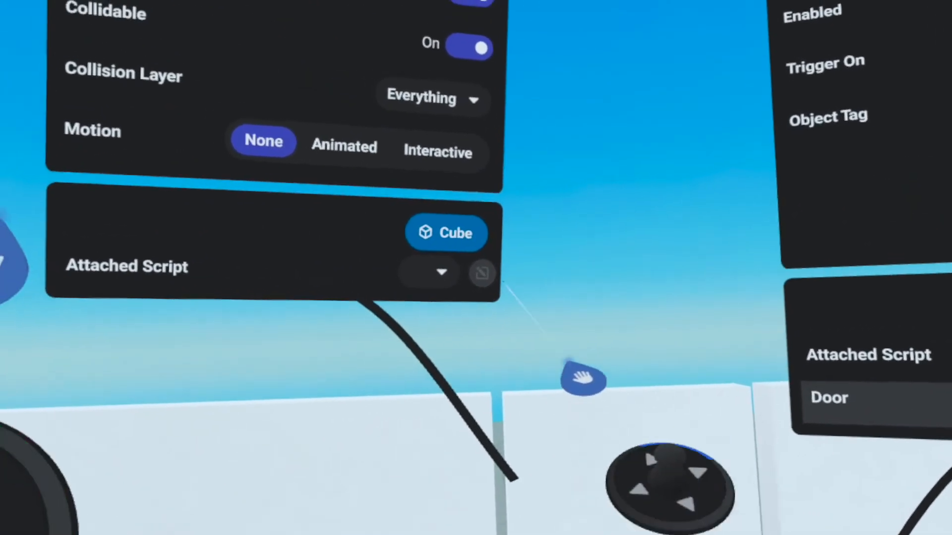
Assign the door panel's Cube object to the Door variable of the script attached to the trigger, and close the properties
{"action": "left_click_drag", "start_coordinate": [490, 250], "coordinate": [656, 367]}
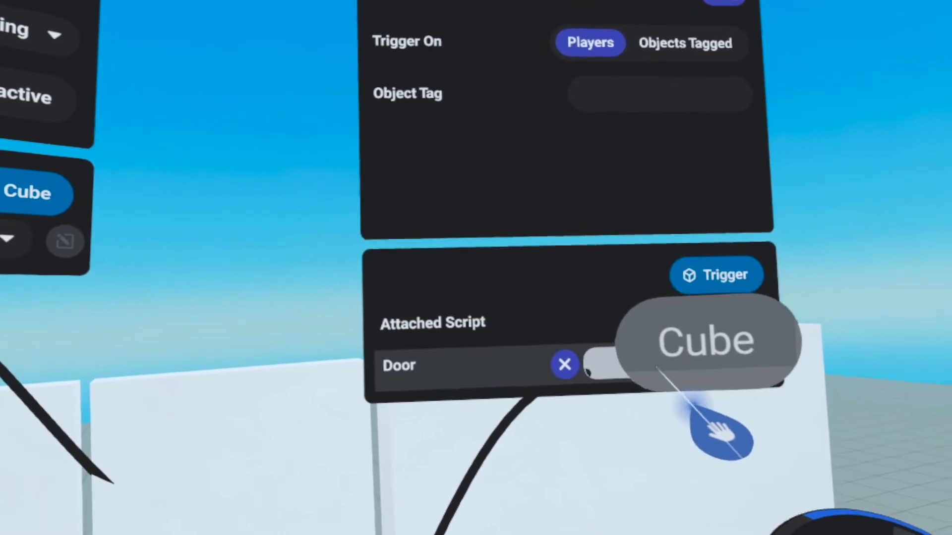
{"action": "left_click_drag", "start_coordinate": [639, 357], "coordinate": [644, 354]}
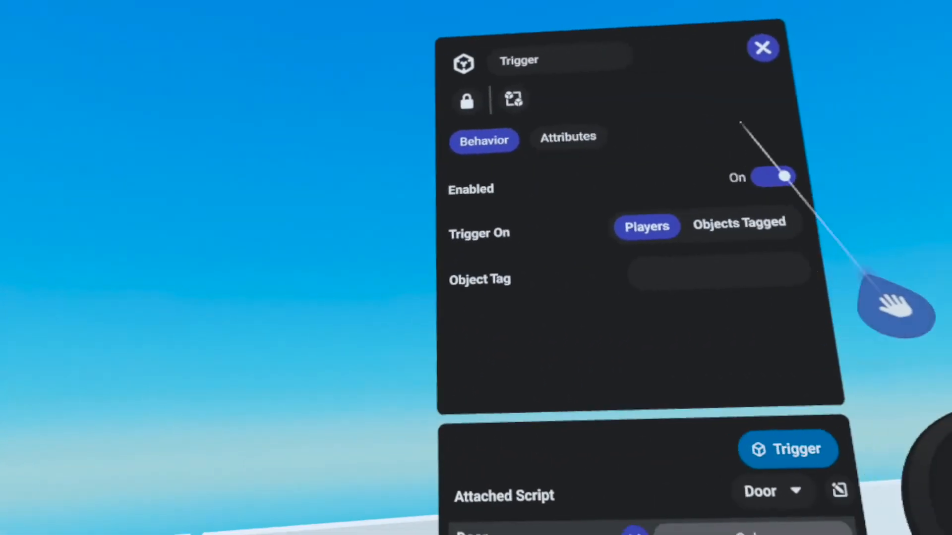
{"action": "left_click", "coordinate": [682, 61]}
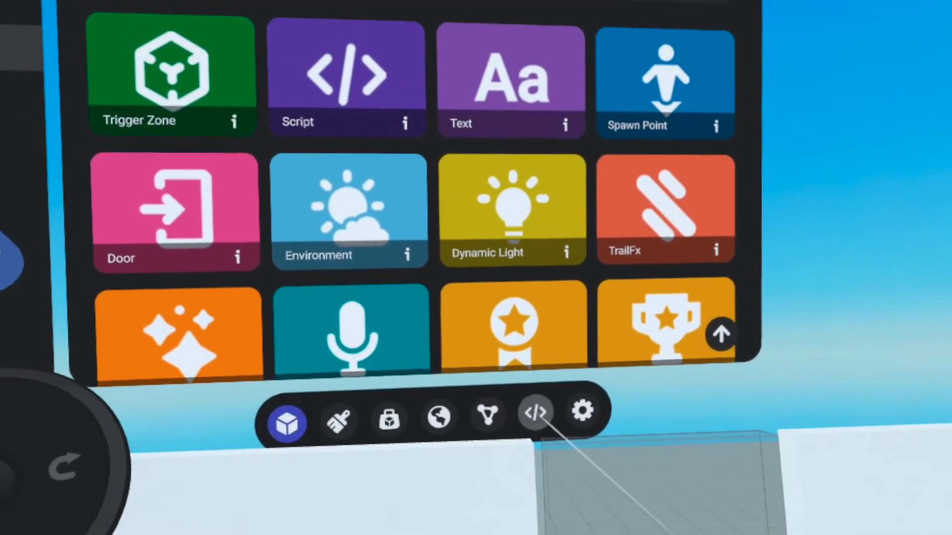
Add a "set Door collidability to false" action below the visibility action in the Door script's trigger-entered event, and close the script
{"action": "left_click", "coordinate": [537, 414]}
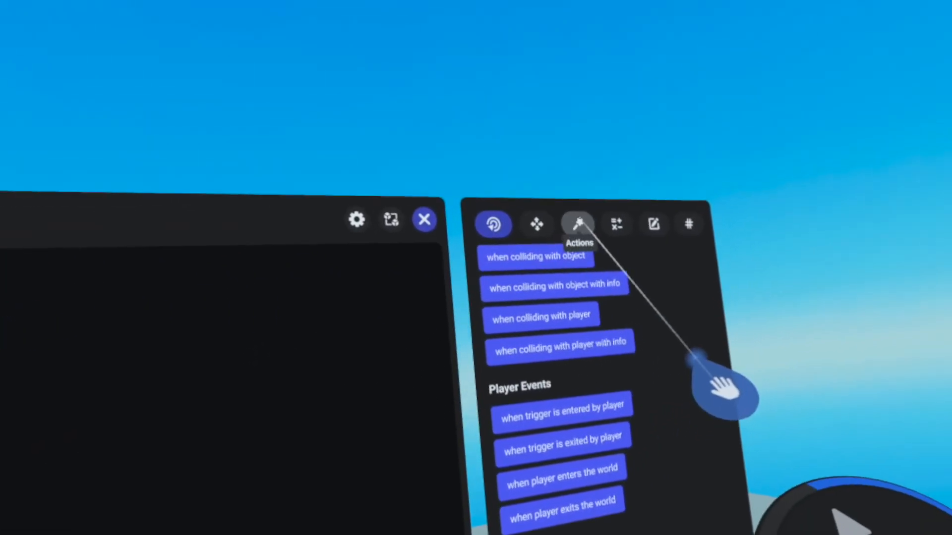
{"action": "left_click", "coordinate": [578, 224]}
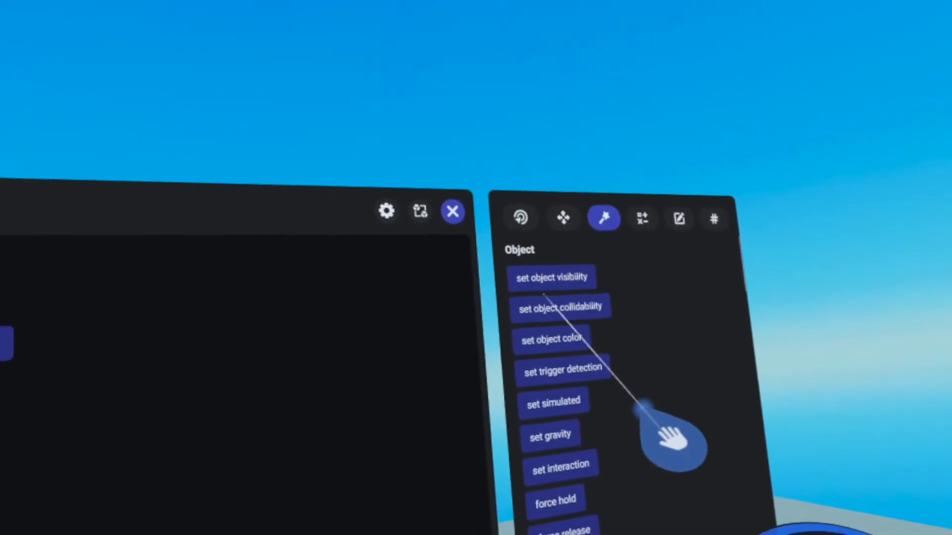
{"action": "left_click_drag", "start_coordinate": [563, 304], "coordinate": [567, 413]}
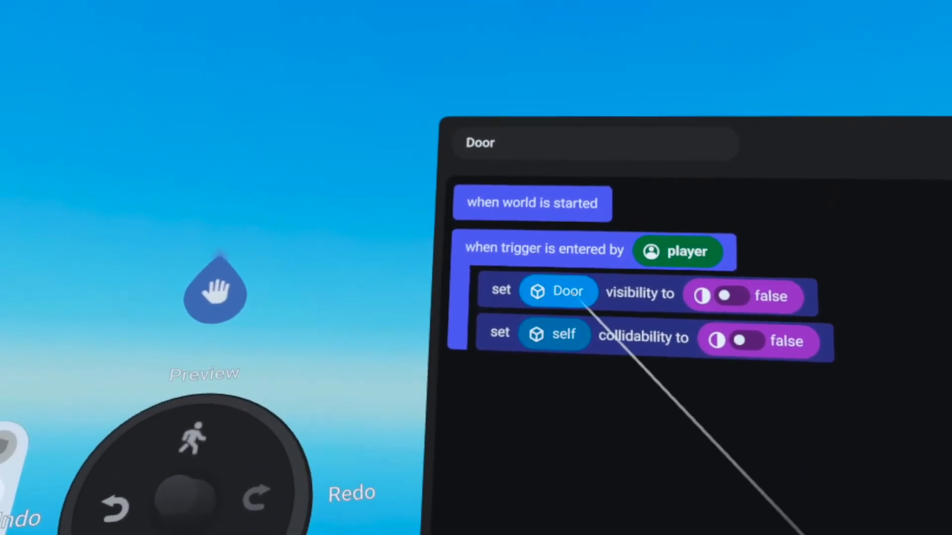
{"action": "left_click", "coordinate": [556, 339]}
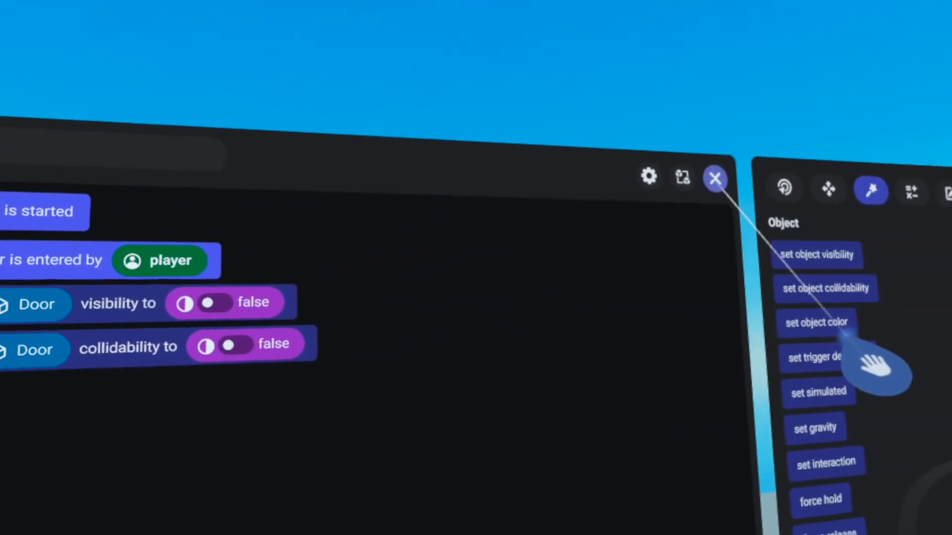
{"action": "left_click", "coordinate": [714, 178]}
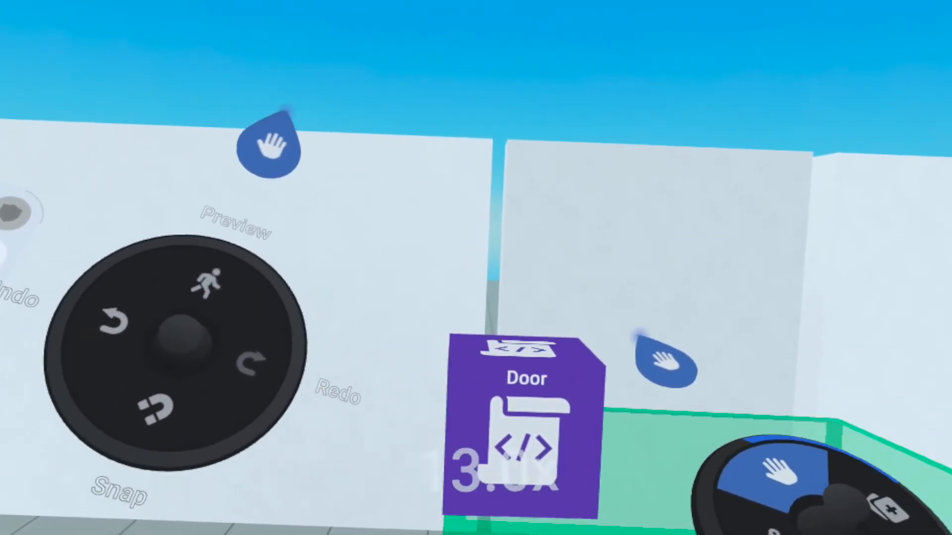
Reopen the Door script and add the "when trigger is exited by player" event below the entered event
{"action": "left_click", "coordinate": [604, 435]}
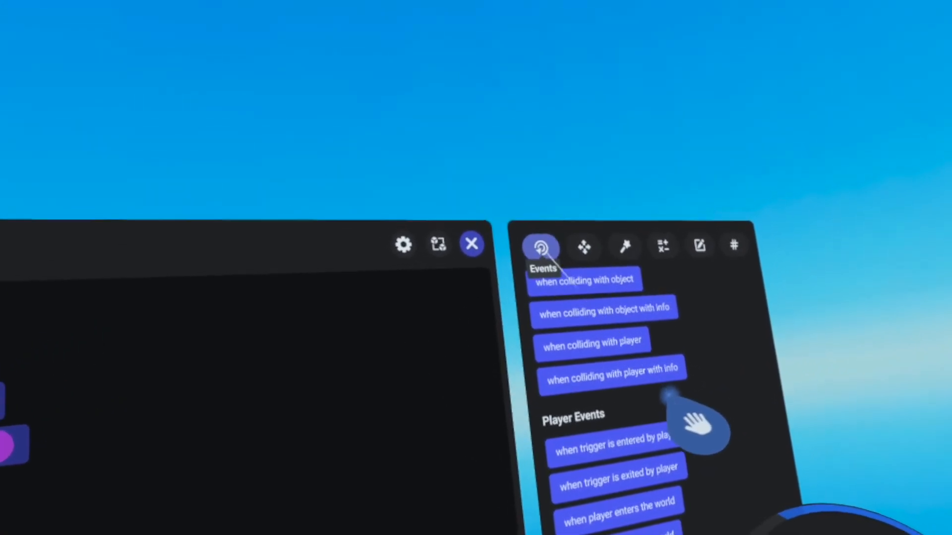
{"action": "scroll", "coordinate": [733, 377], "scroll_direction": "down", "scroll_amount": 3}
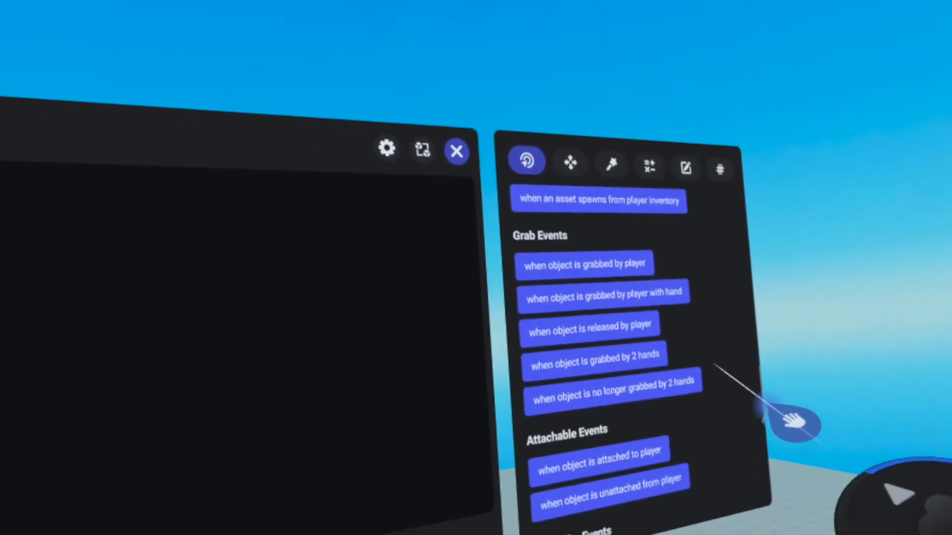
{"action": "scroll", "coordinate": [699, 245], "scroll_direction": "down", "scroll_amount": 2}
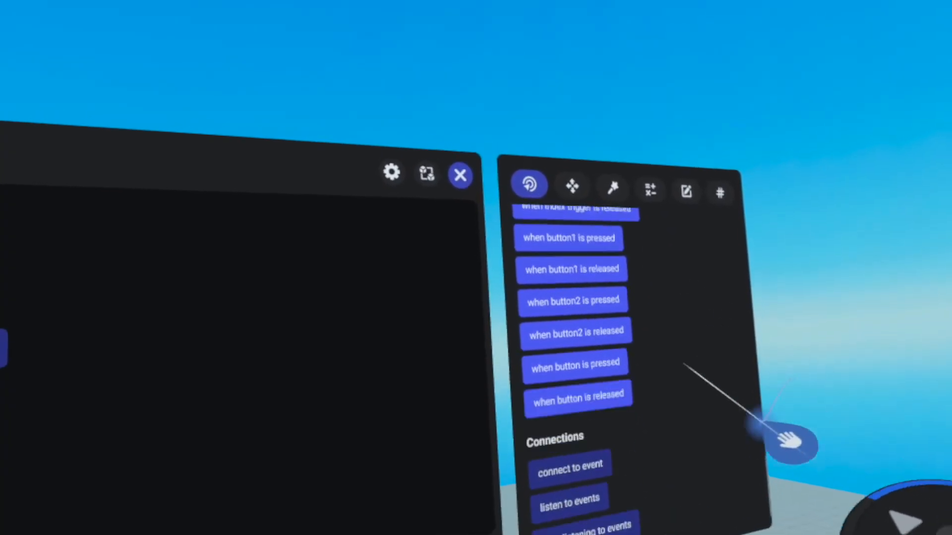
{"action": "scroll", "coordinate": [673, 432], "scroll_direction": "up", "scroll_amount": 5}
{"action": "scroll", "coordinate": [667, 376], "scroll_direction": "down", "scroll_amount": 2}
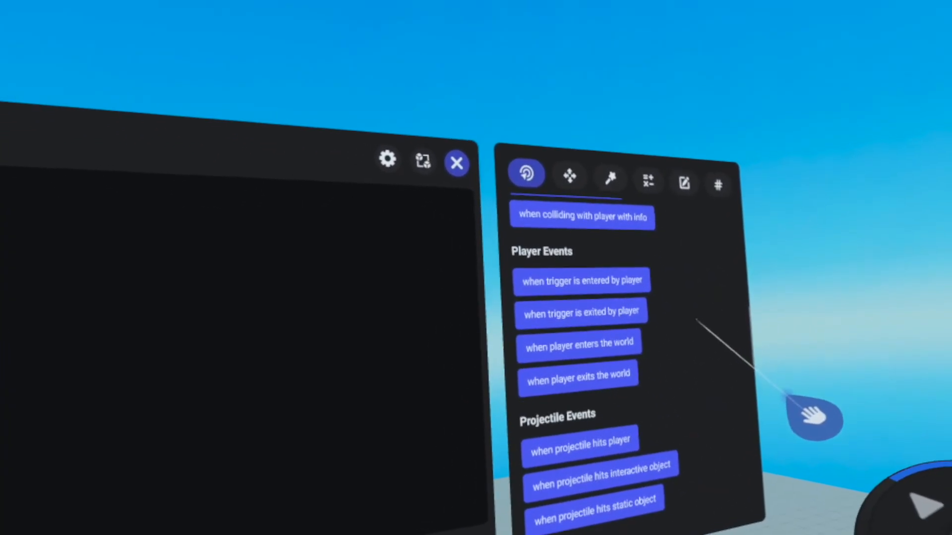
{"action": "left_click_drag", "start_coordinate": [565, 330], "coordinate": [530, 403]}
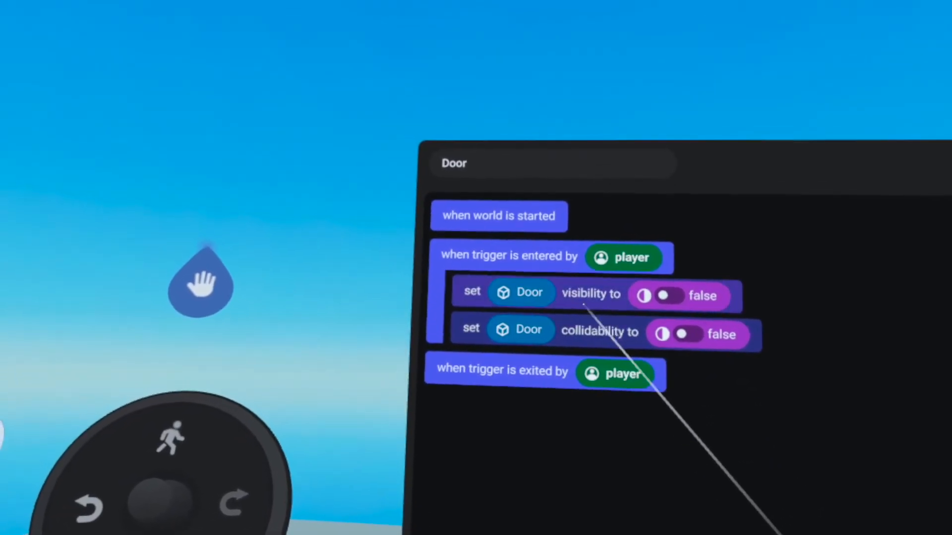
Add actions setting the Door's visibility and collidability to true under the trigger-exited event, and close the script
{"action": "left_click_drag", "start_coordinate": [570, 276], "coordinate": [486, 253]}
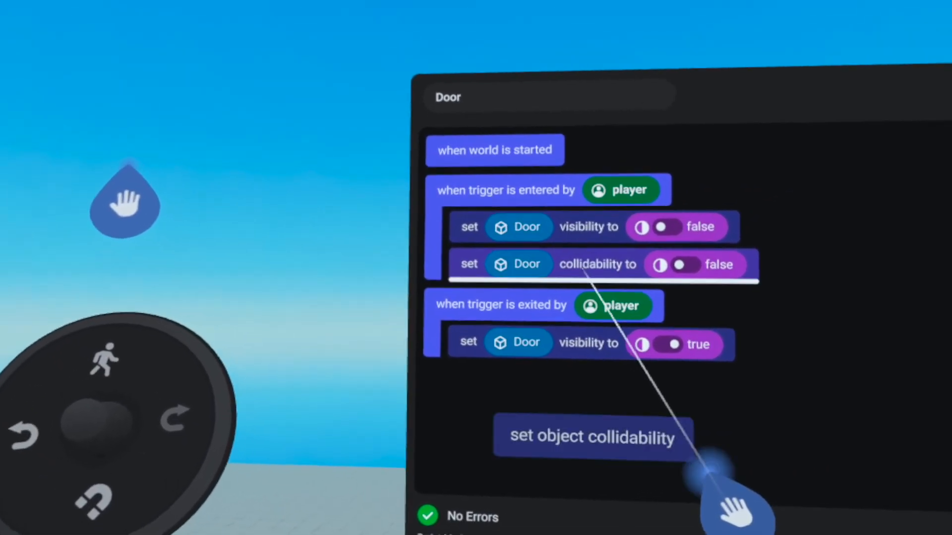
{"action": "left_click_drag", "start_coordinate": [689, 498], "coordinate": [542, 382]}
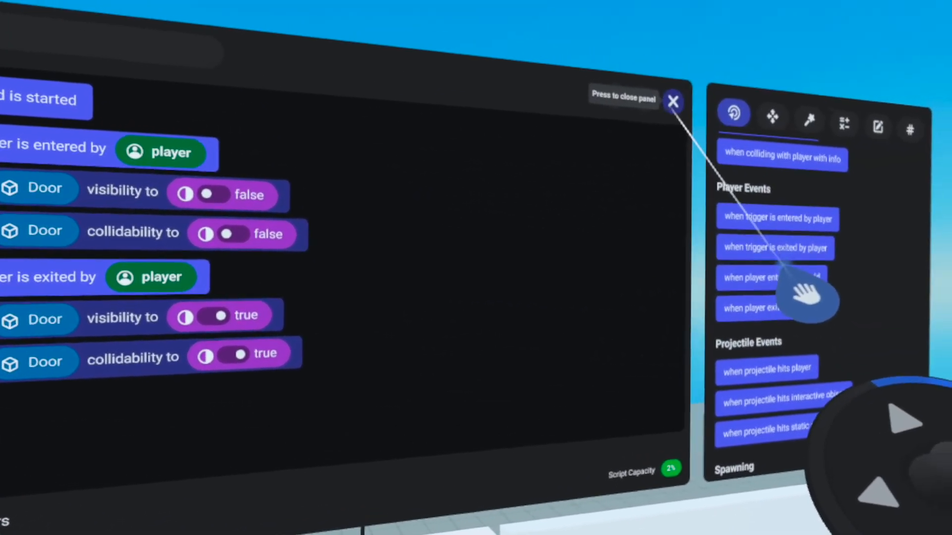
{"action": "left_click", "coordinate": [673, 101]}
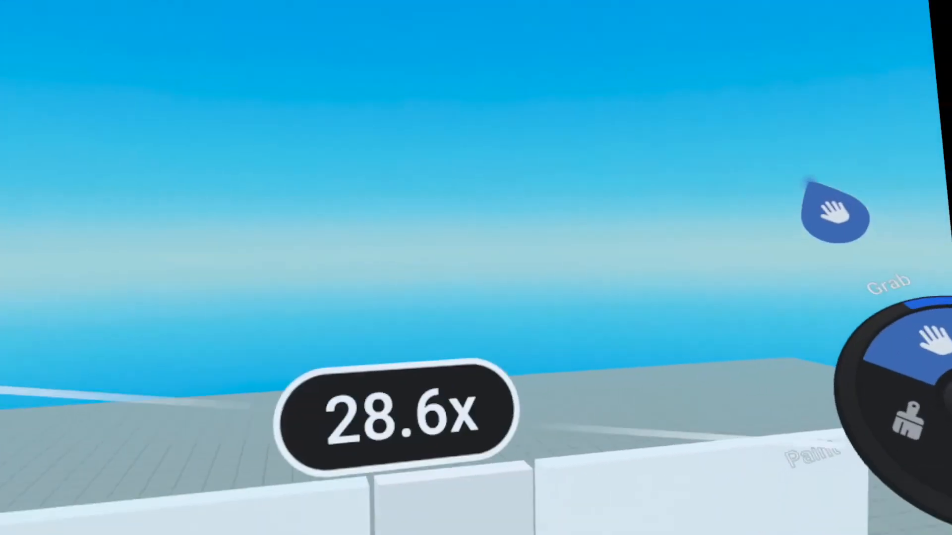